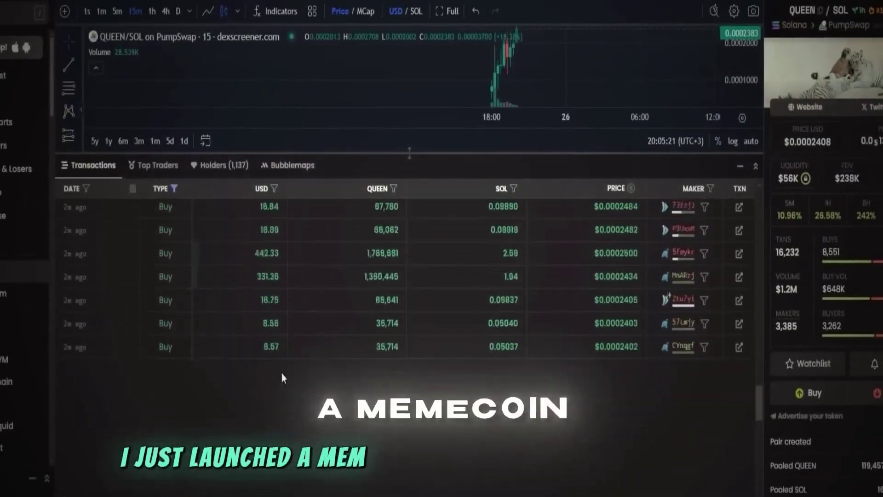
Scroll up through the QUEEN/SOL Transactions table.
{"action": "scroll", "coordinate": [331, 396], "scroll_direction": "up", "scroll_amount": 10}
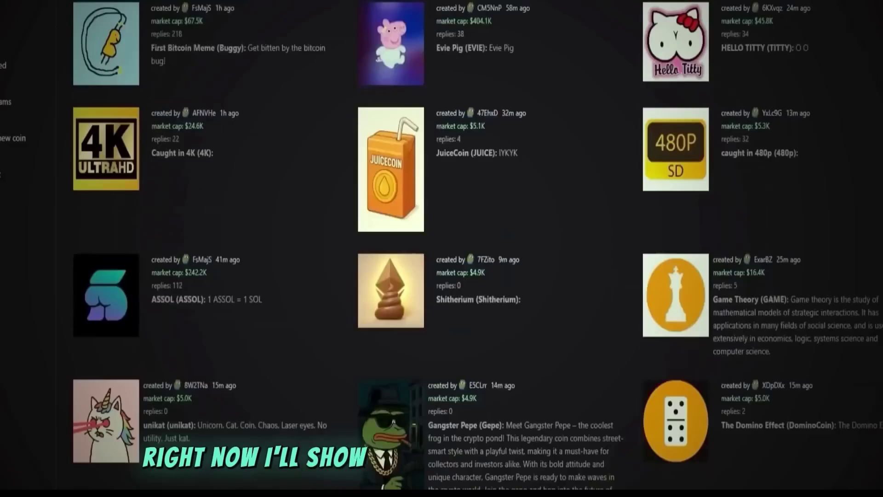
Scroll through DEX Screener's trending token list, then return to the Luna homepage.
{"action": "scroll", "coordinate": [476, 249], "scroll_direction": "up", "scroll_amount": 8}
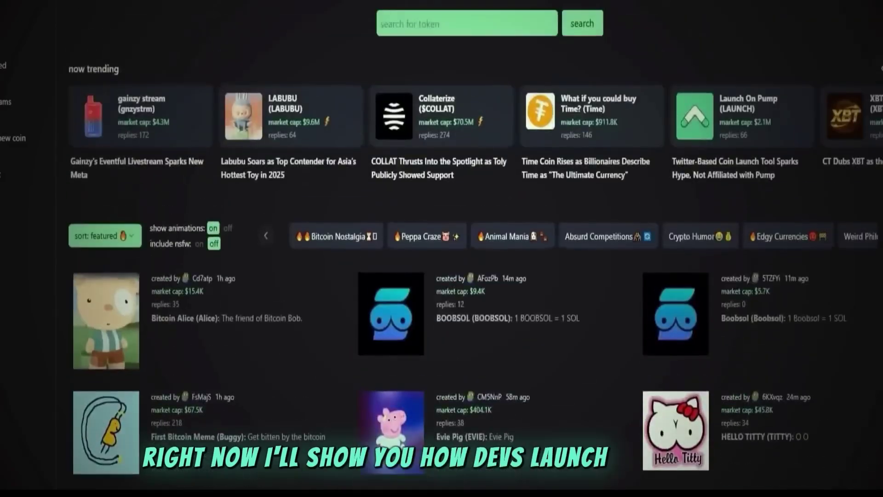
{"action": "scroll", "coordinate": [476, 249], "scroll_direction": "down", "scroll_amount": 3}
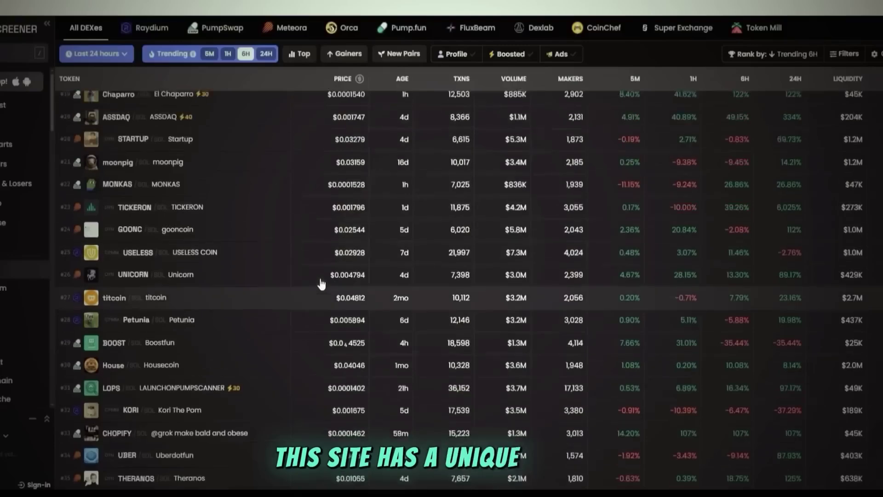
{"action": "scroll", "coordinate": [317, 279], "scroll_direction": "down", "scroll_amount": 5}
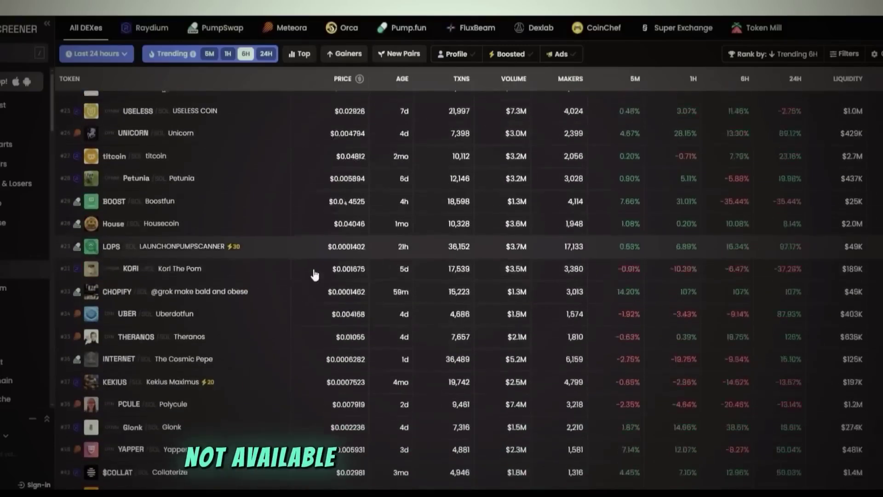
{"action": "scroll", "coordinate": [370, 248], "scroll_direction": "up", "scroll_amount": 5}
{"action": "scroll", "coordinate": [282, 357], "scroll_direction": "up", "scroll_amount": 1}
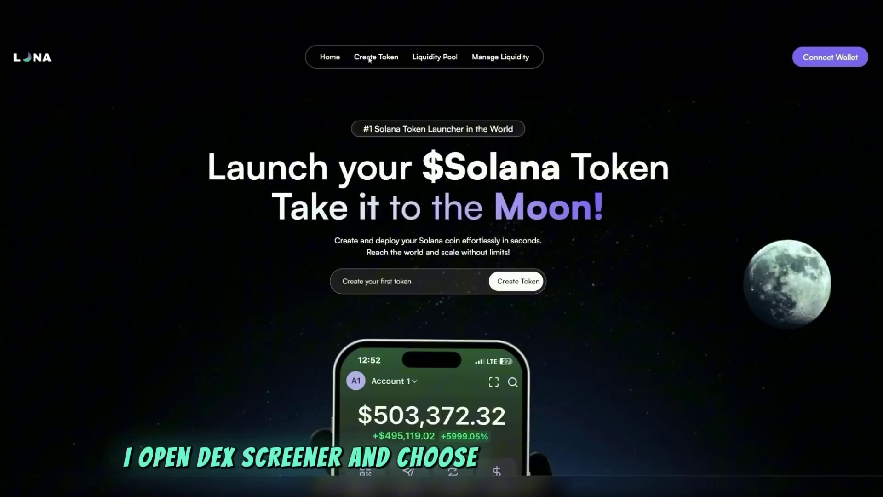
Start a new Luna token named BelievePad, symbol BPAD, with the green rocket logo.
{"action": "left_click", "coordinate": [369, 59]}
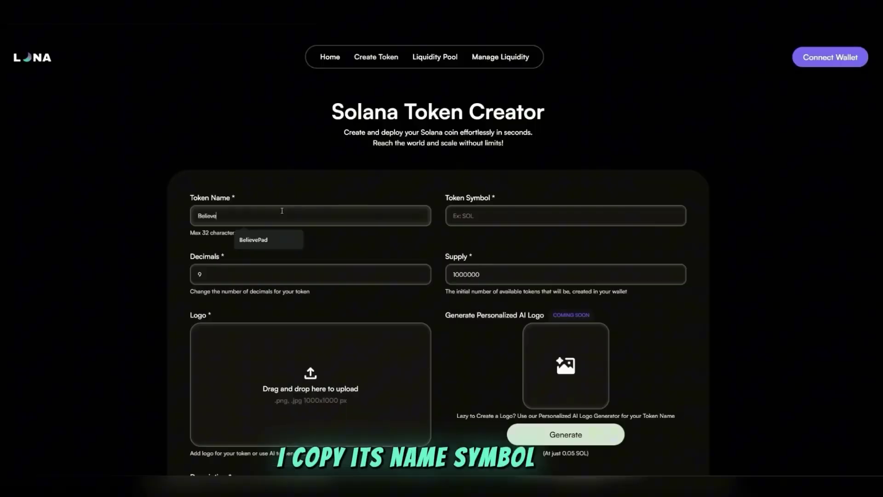
{"action": "type", "text": "d"}
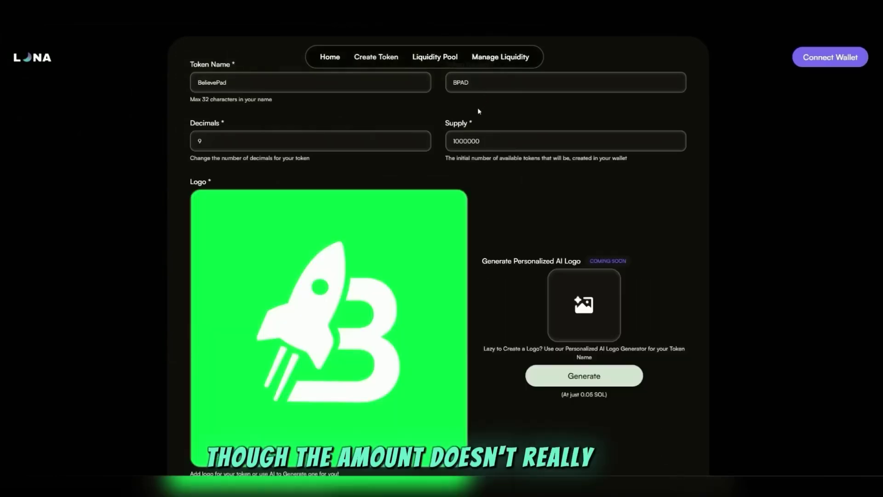
{"action": "scroll", "coordinate": [466, 184], "scroll_direction": "down", "scroll_amount": 5}
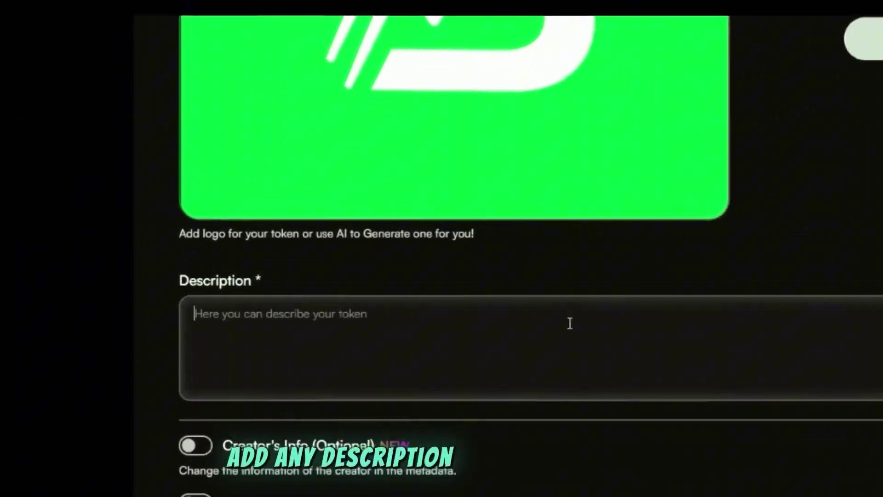
Give the token the description 'best token' and switch Creator's Info on.
{"action": "left_click", "coordinate": [388, 261]}
{"action": "type", "text": "best token"}
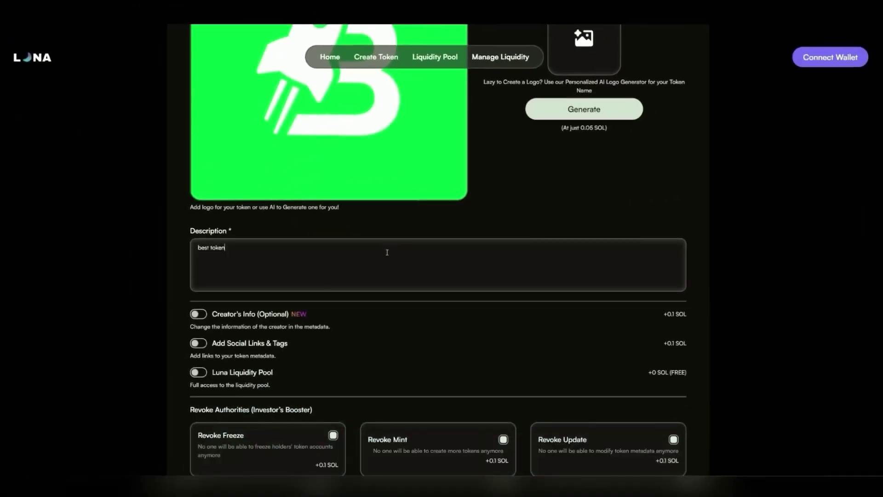
{"action": "scroll", "coordinate": [278, 270], "scroll_direction": "down", "scroll_amount": 1}
{"action": "left_click", "coordinate": [200, 275]}
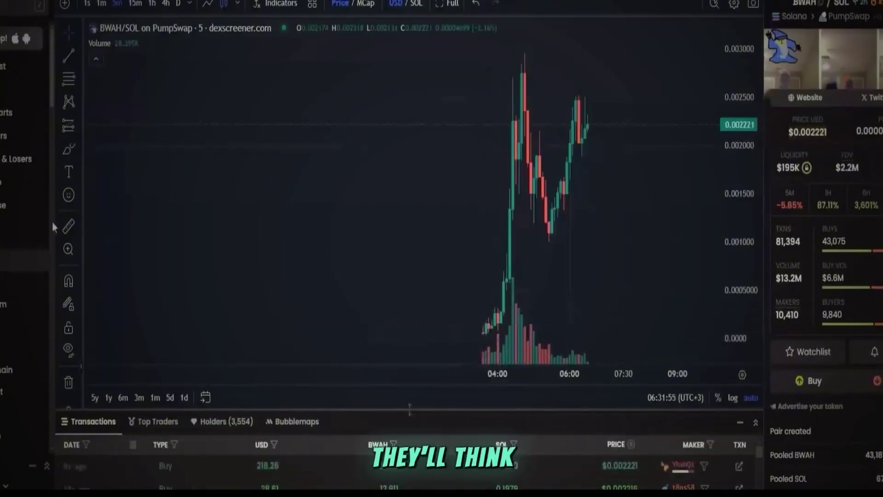
Measure the BWAH/SOL price rise, starting from the low near 04:00.
{"action": "left_click", "coordinate": [69, 225]}
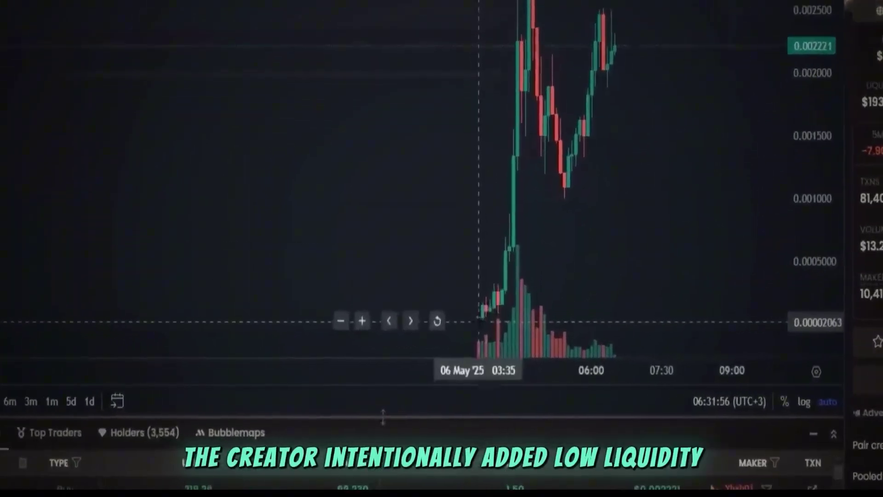
{"action": "left_click", "coordinate": [484, 337]}
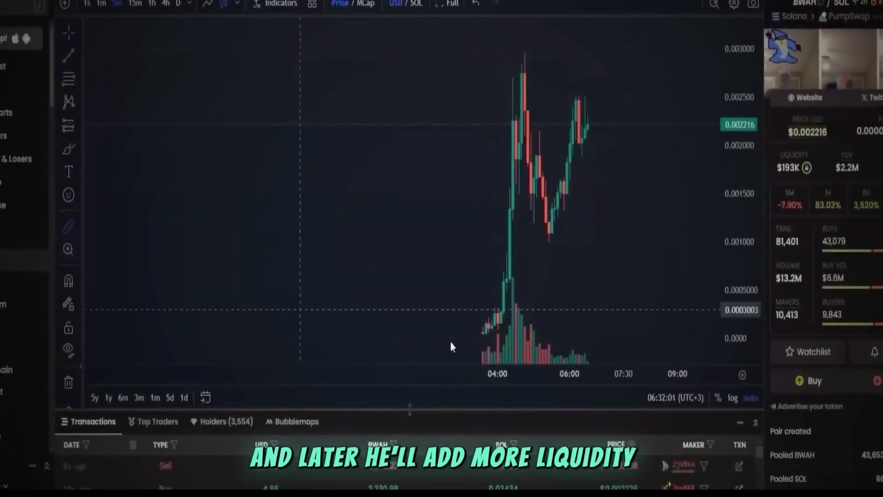
Finish measuring to the BWAH/SOL peak, enter creator name 123 and enable social links.
{"action": "left_click", "coordinate": [498, 317], "text": "shift"}
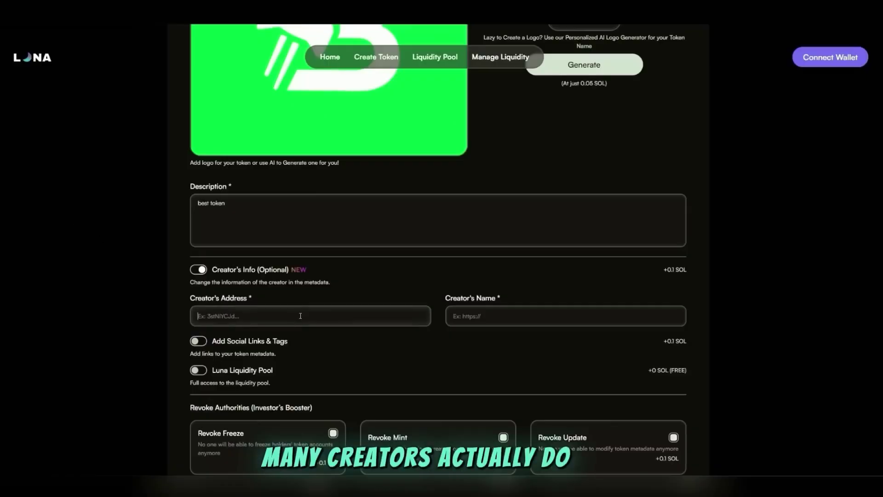
{"action": "left_click", "coordinate": [514, 316]}
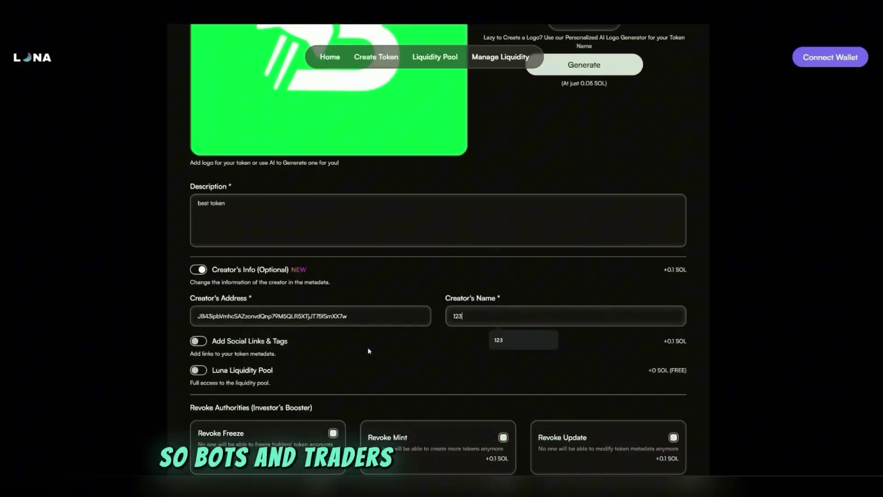
{"action": "left_click", "coordinate": [198, 342]}
{"action": "scroll", "coordinate": [194, 342], "scroll_direction": "down", "scroll_amount": 3}
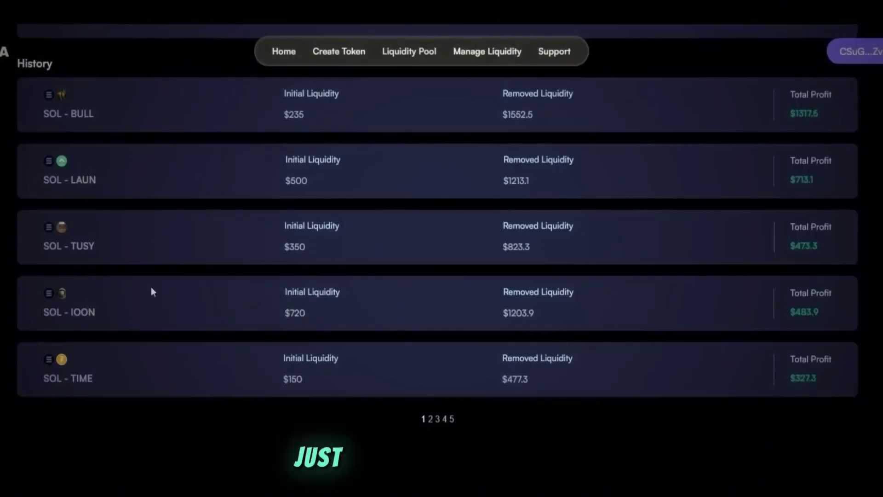
Switch on the Luna Liquidity Pool option for the BPAD token.
{"action": "scroll", "coordinate": [871, 335], "scroll_direction": "down", "scroll_amount": 1}
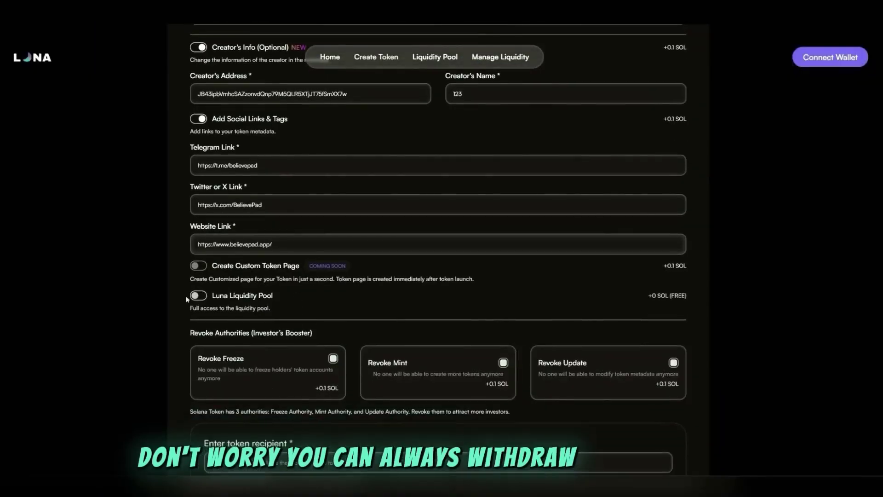
{"action": "left_click", "coordinate": [198, 296]}
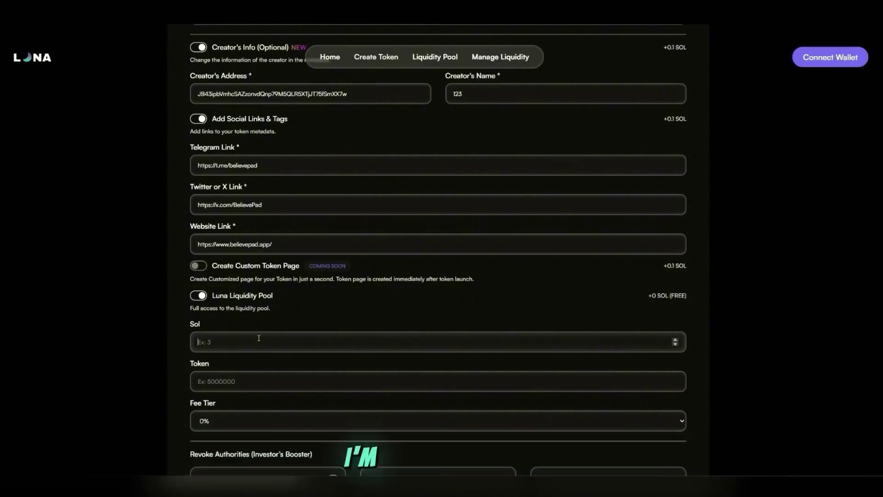
Fund the pool with 3 SOL and 900000 tokens at a 2% fee tier.
{"action": "type", "text": "3"}
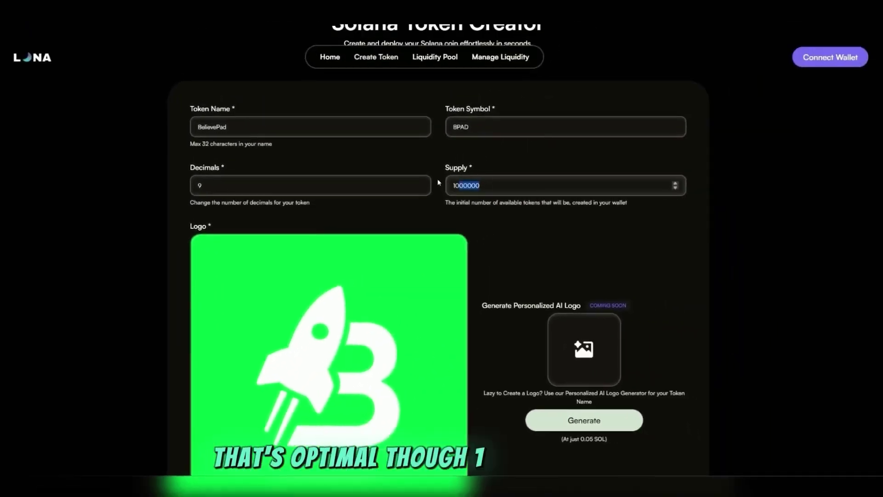
{"action": "scroll", "coordinate": [382, 320], "scroll_direction": "down", "scroll_amount": 4}
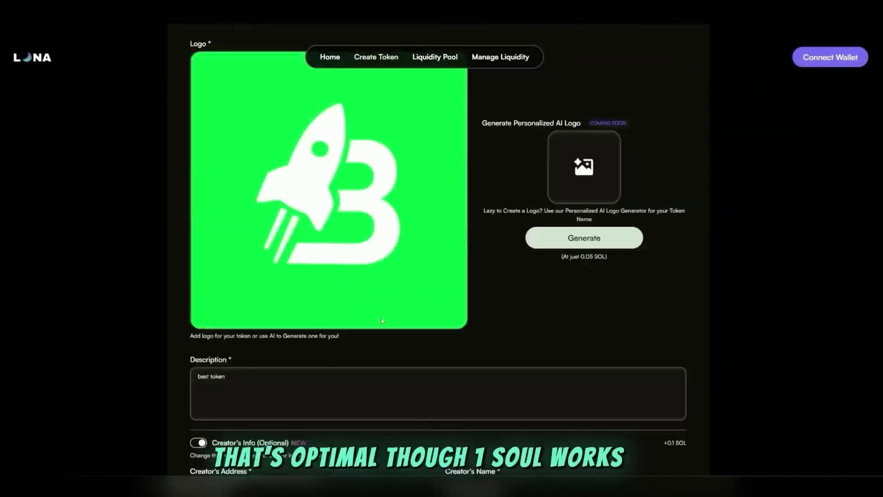
{"action": "scroll", "coordinate": [381, 320], "scroll_direction": "down", "scroll_amount": 10}
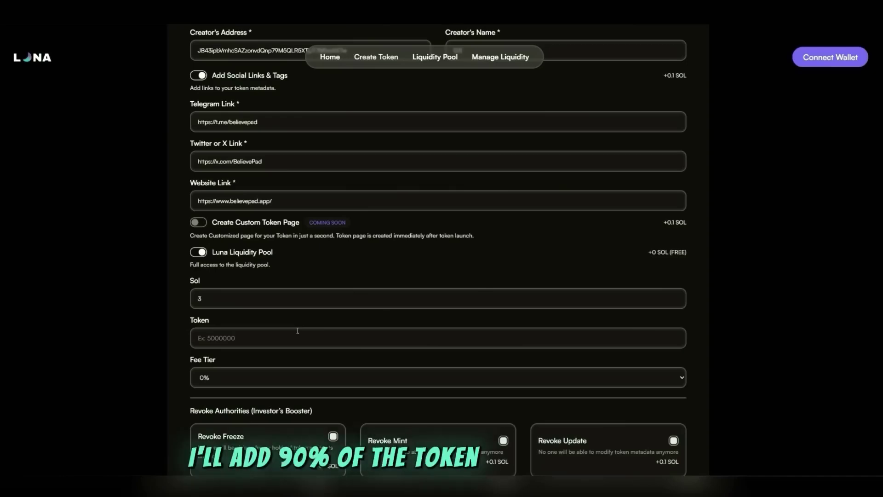
{"action": "left_click", "coordinate": [295, 331]}
{"action": "type", "text": "900000"}
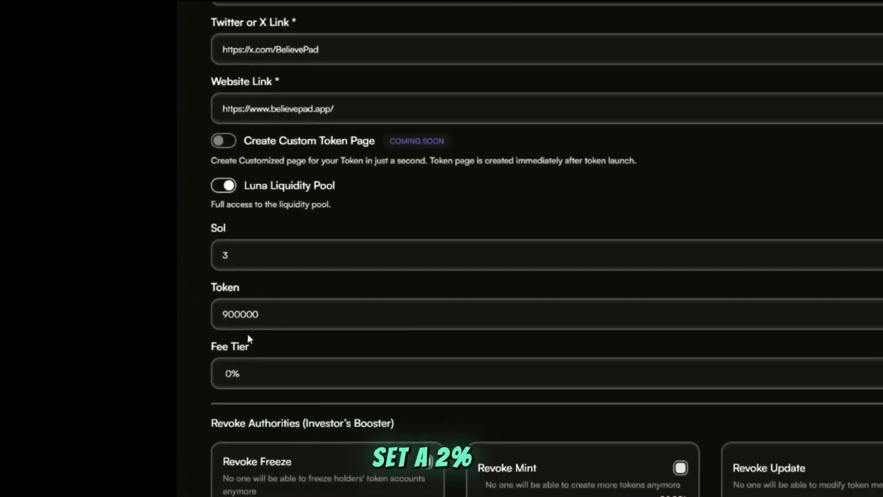
{"action": "left_click", "coordinate": [383, 370]}
{"action": "left_click", "coordinate": [383, 433]}
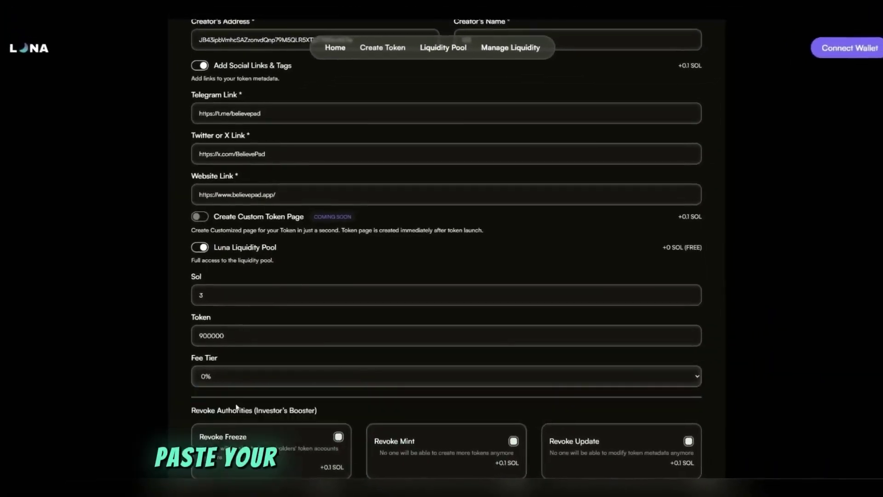
Paste your wallet as token recipient, launch BPAD, and pay with Phantom.
{"action": "scroll", "coordinate": [244, 391], "scroll_direction": "down", "scroll_amount": 1}
{"action": "left_click", "coordinate": [322, 407]}
{"action": "key", "text": "ctrl+v"}
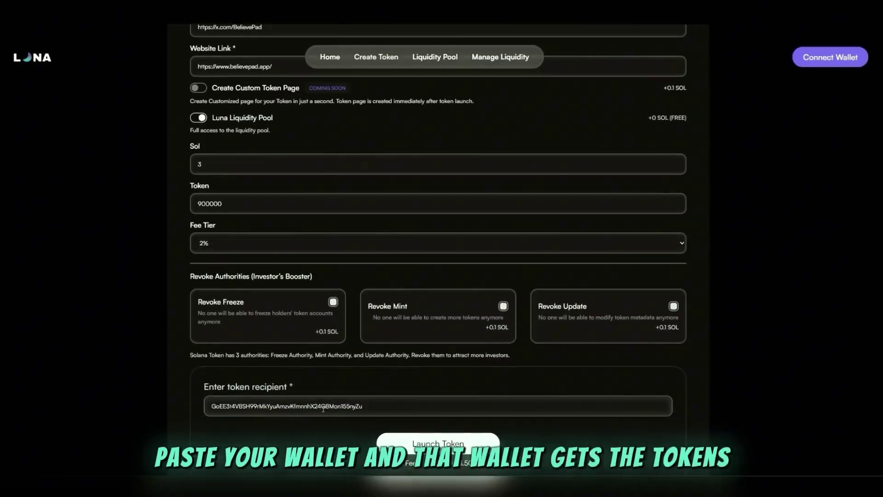
{"action": "left_click", "coordinate": [439, 440]}
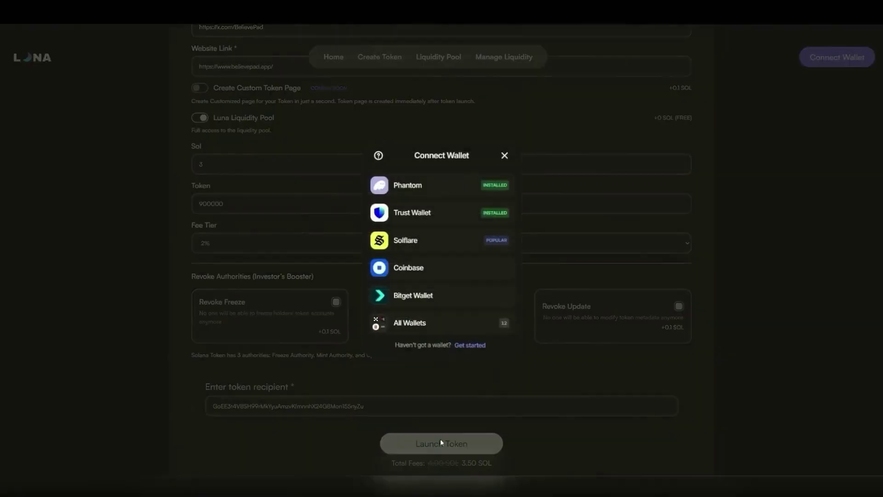
{"action": "left_click", "coordinate": [453, 185]}
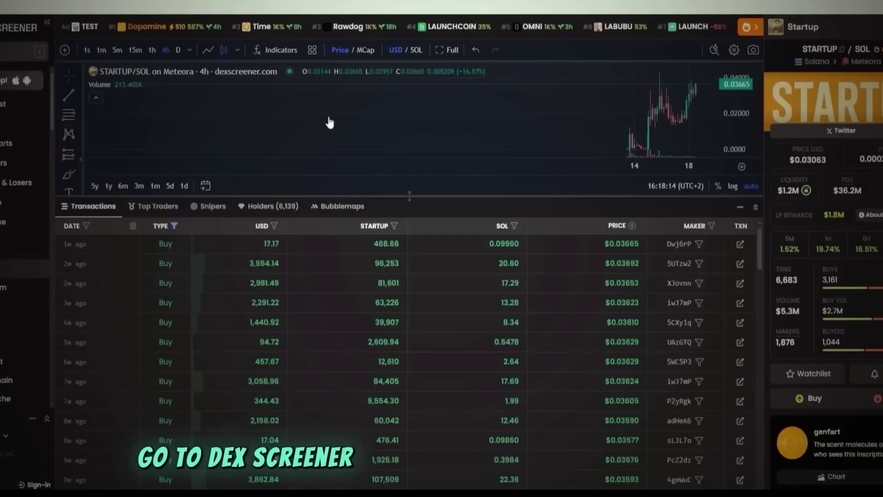
Search DEX Screener for the BPAD token address and open its BPAD/SOL pair.
{"action": "left_click", "coordinate": [24, 51]}
{"action": "key", "text": "ctrl+v"}
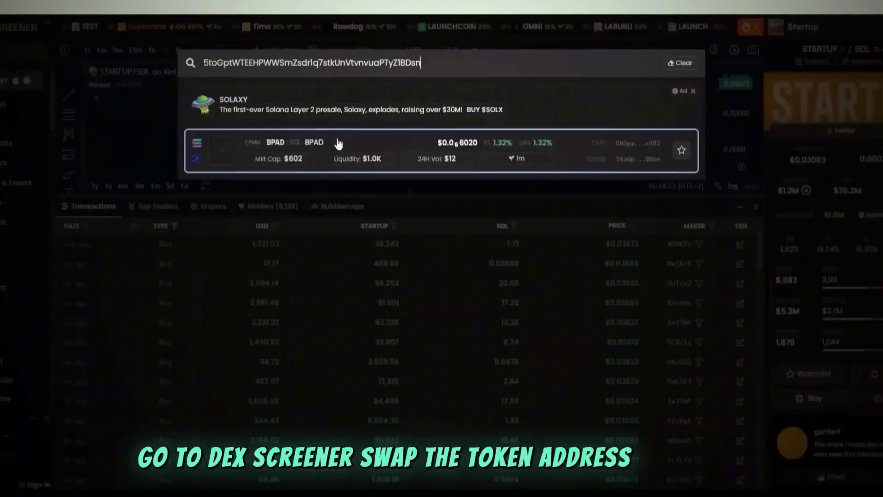
{"action": "left_click", "coordinate": [386, 151]}
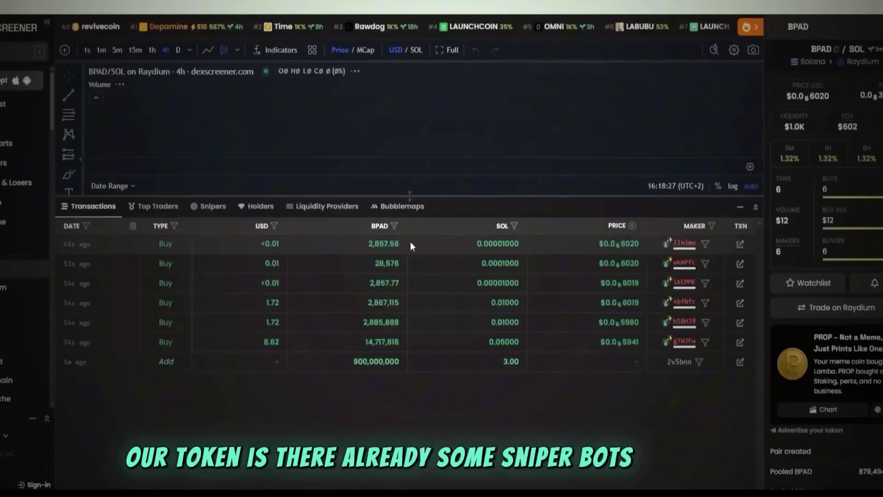
Enlarge the BPAD/SOL chart on 1-minute candles and note the $1.0K liquidity.
{"action": "left_click_drag", "start_coordinate": [409, 196], "coordinate": [409, 267]}
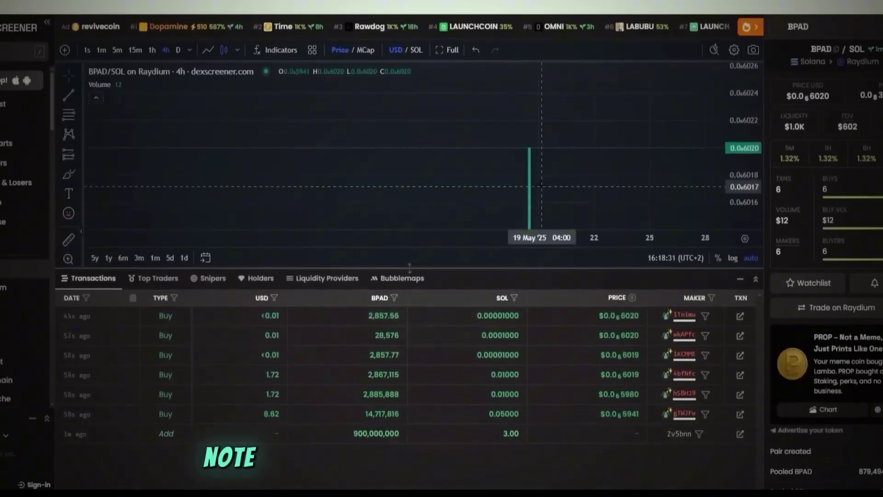
{"action": "left_click", "coordinate": [100, 48]}
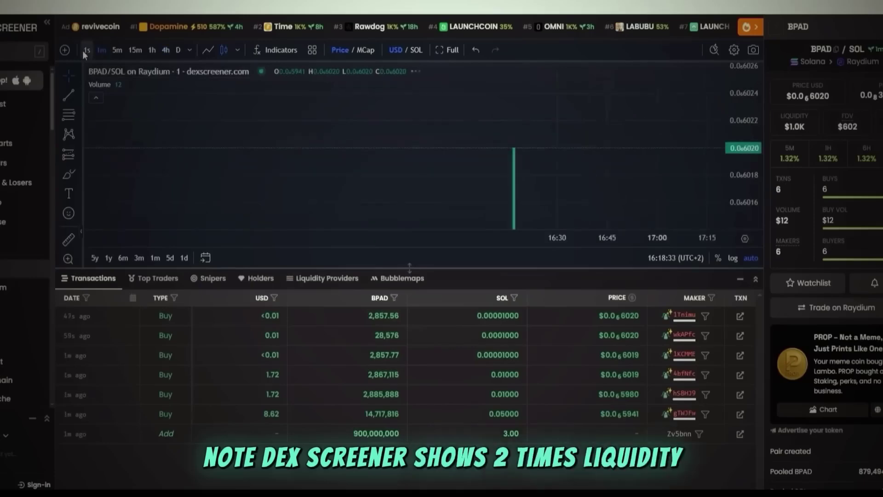
{"action": "scroll", "coordinate": [437, 197], "scroll_direction": "up", "scroll_amount": 3}
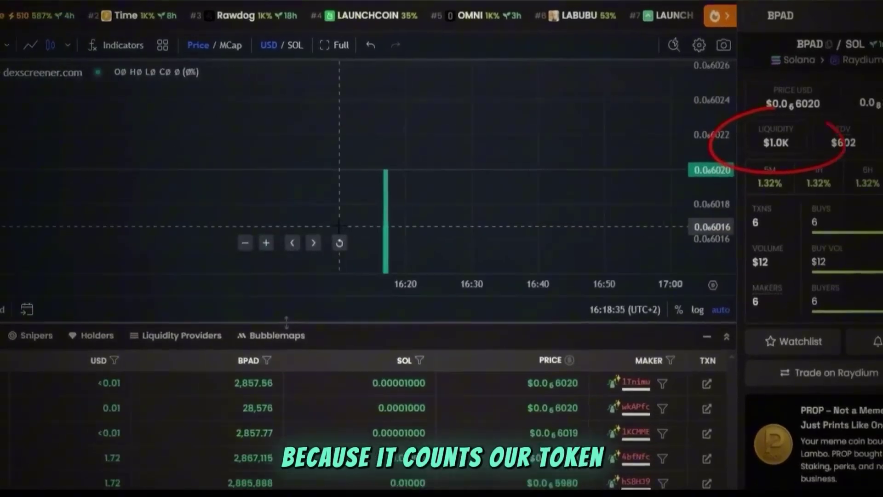
{"action": "left_click_drag", "start_coordinate": [294, 252], "coordinate": [367, 244]}
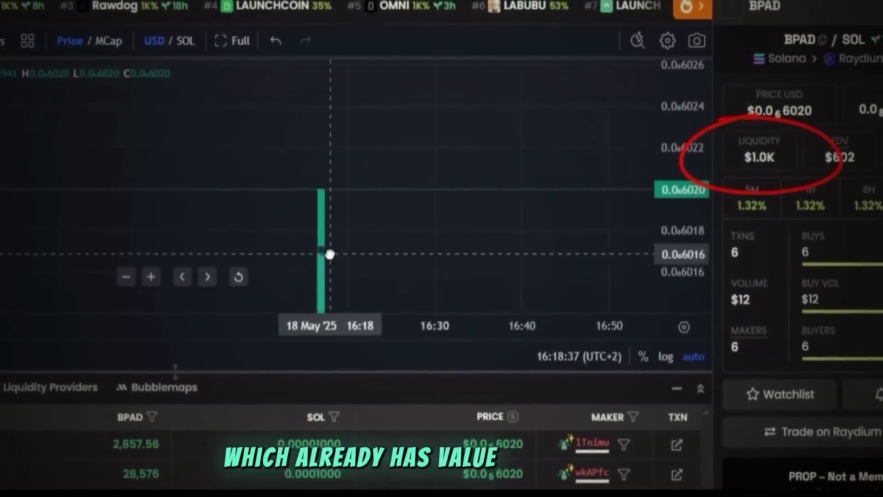
{"action": "scroll", "coordinate": [330, 254], "scroll_direction": "down", "scroll_amount": 2}
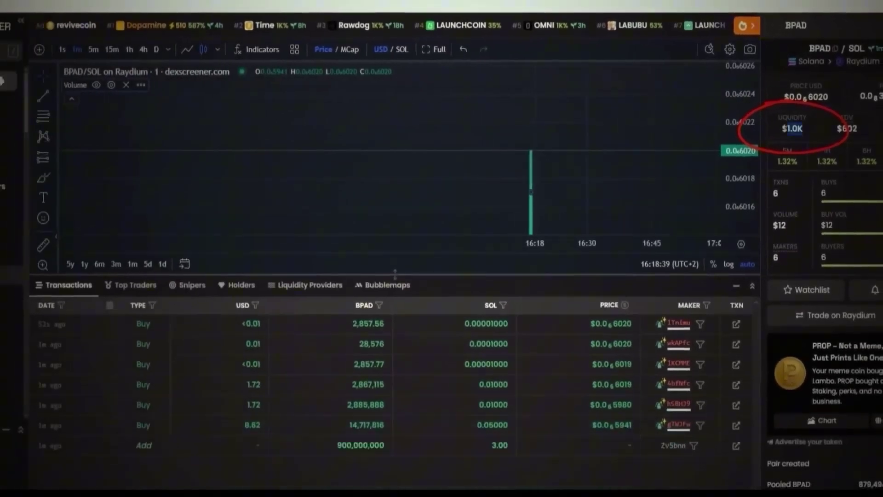
{"action": "double_click", "coordinate": [760, 140]}
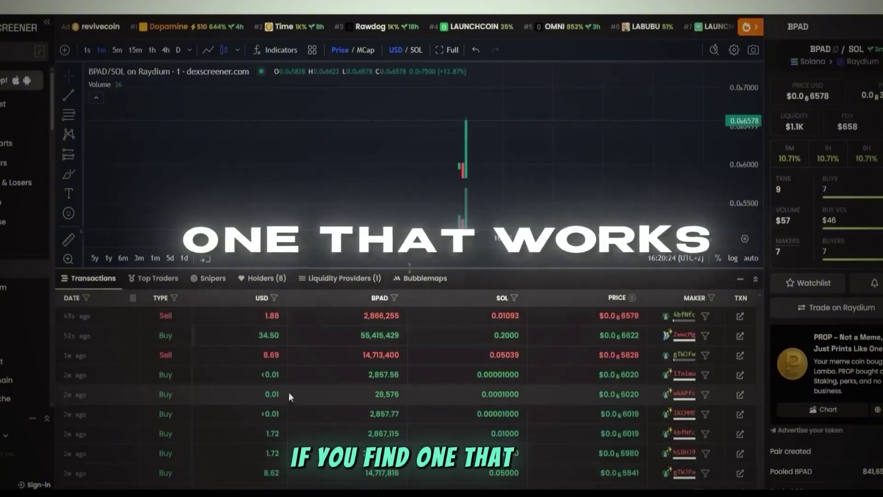
{"action": "left_click", "coordinate": [340, 277]}
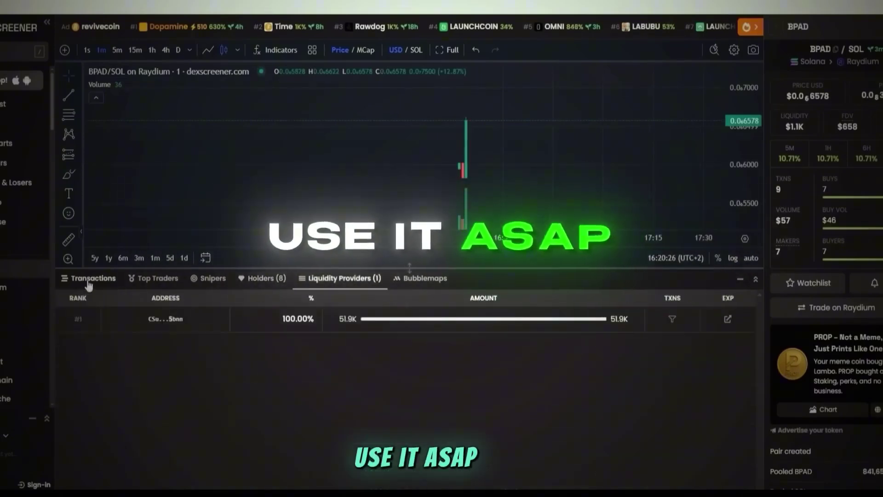
{"action": "left_click", "coordinate": [89, 281]}
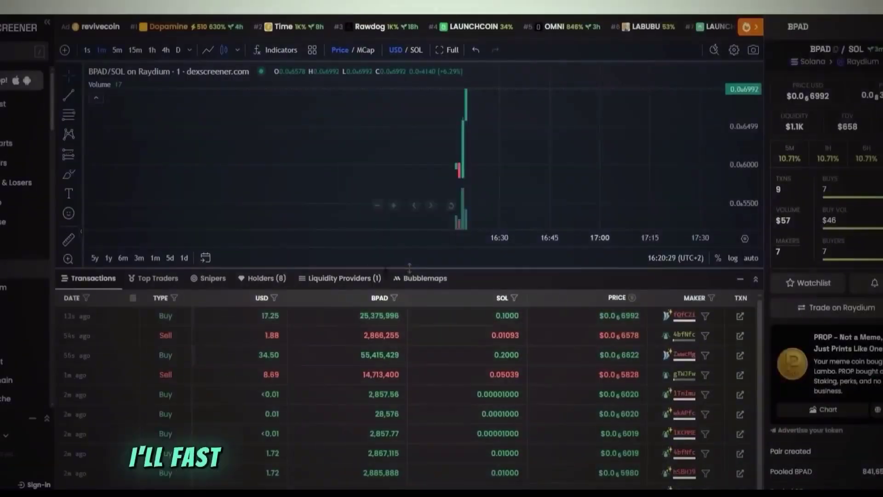
{"action": "left_click_drag", "start_coordinate": [527, 134], "coordinate": [370, 134]}
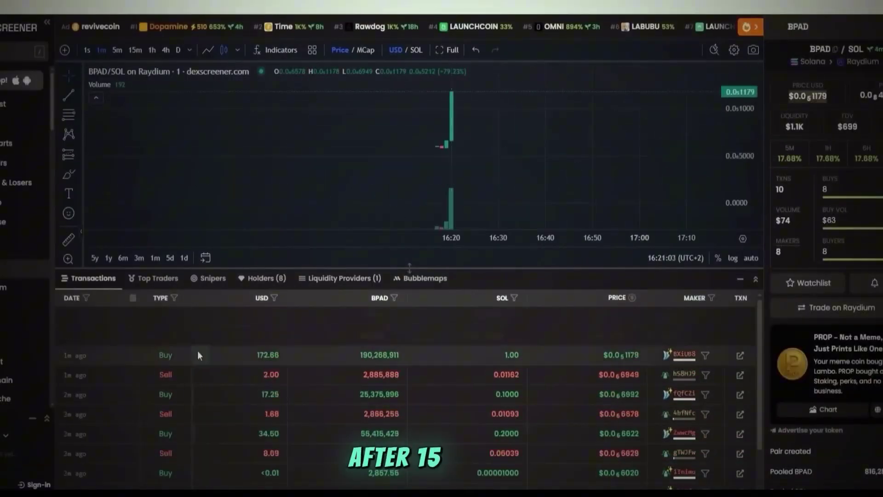
{"action": "double_click", "coordinate": [268, 355]}
{"action": "left_click_drag", "start_coordinate": [410, 267], "coordinate": [409, 233]}
{"action": "double_click", "coordinate": [270, 275]}
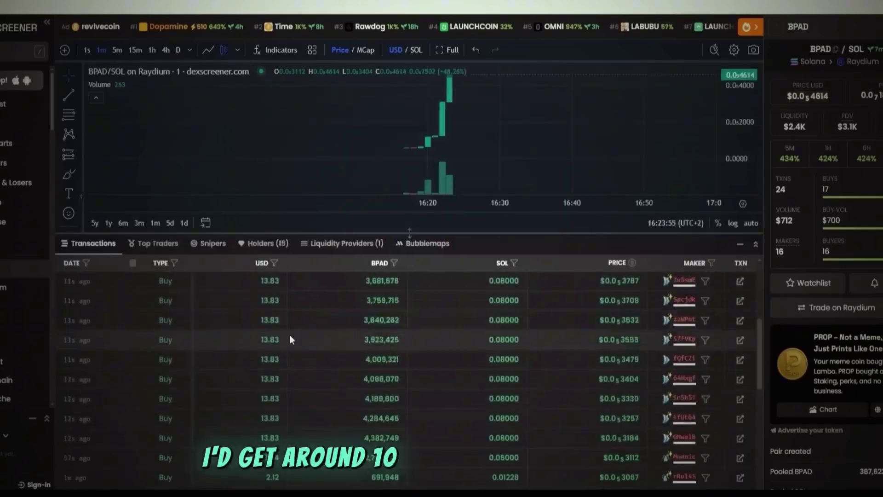
{"action": "scroll", "coordinate": [287, 326], "scroll_direction": "up", "scroll_amount": 4}
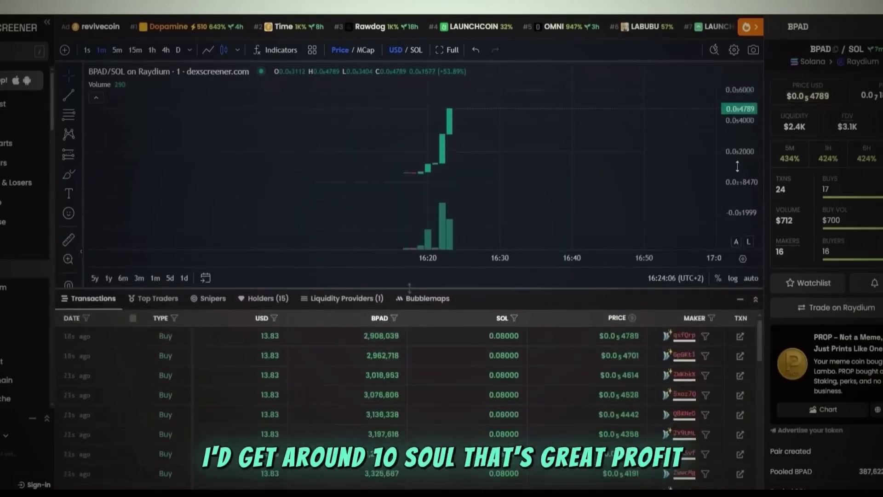
{"action": "left_click_drag", "start_coordinate": [410, 232], "coordinate": [411, 289]}
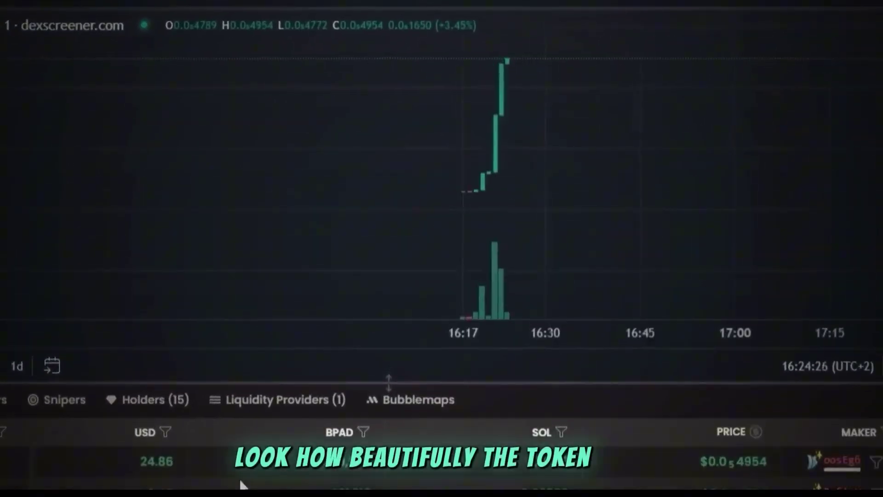
{"action": "left_click_drag", "start_coordinate": [395, 354], "coordinate": [395, 134]}
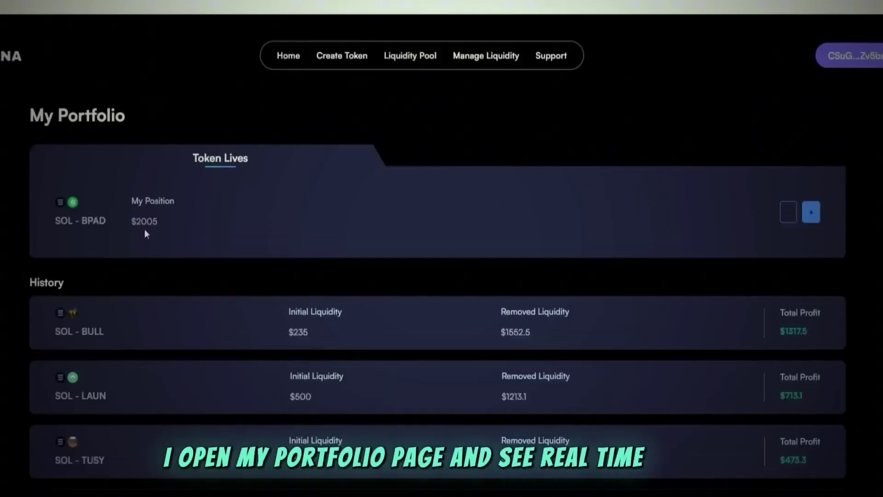
Remove the liquidity from the SOL-BPAD position in My Portfolio.
{"action": "left_click", "coordinate": [785, 217]}
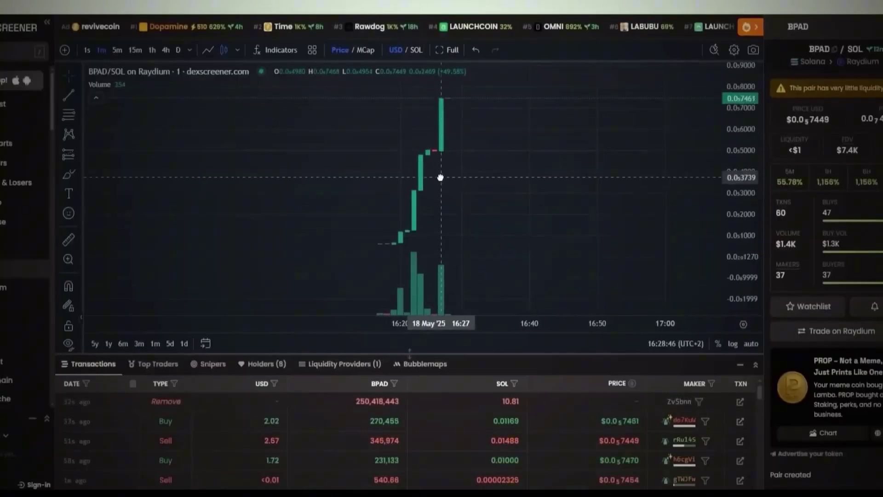
Expand the trade list and highlight the Remove row showing 10.81 SOL withdrawn.
{"action": "left_click", "coordinate": [457, 396]}
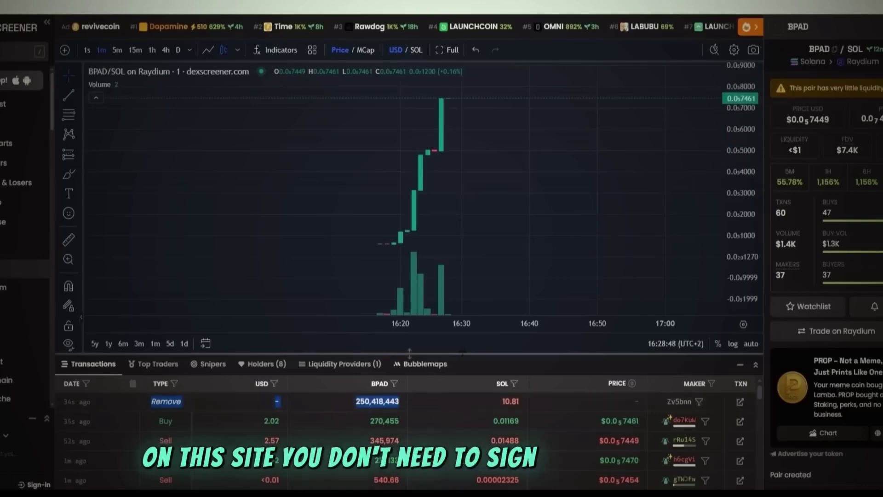
{"action": "left_click_drag", "start_coordinate": [410, 354], "coordinate": [409, 213]}
{"action": "left_click", "coordinate": [570, 263]}
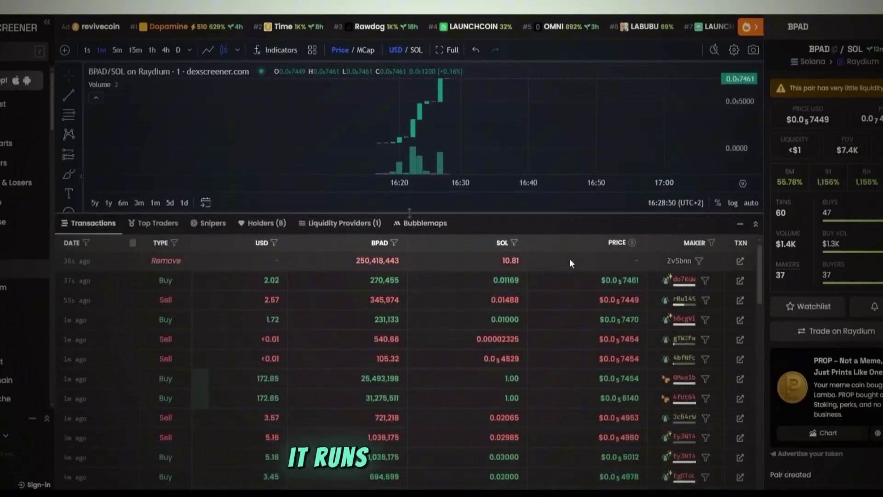
{"action": "left_click_drag", "start_coordinate": [104, 261], "coordinate": [63, 263]}
{"action": "double_click", "coordinate": [511, 261]}
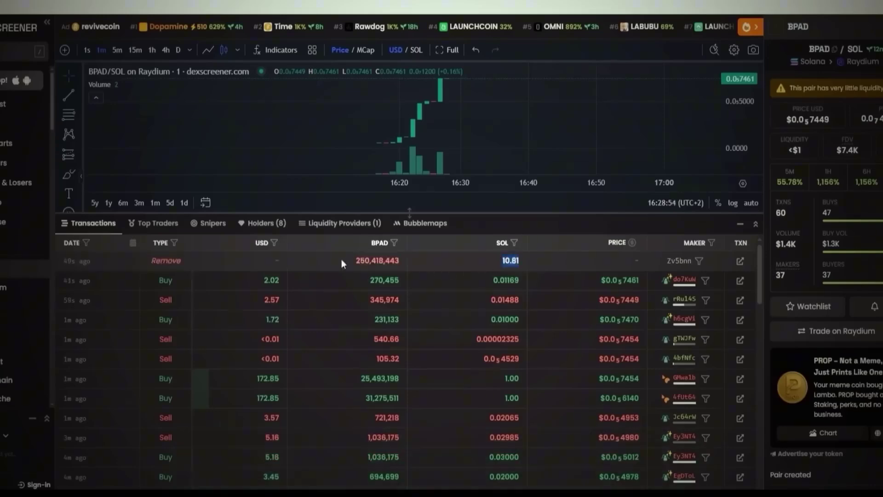
{"action": "double_click", "coordinate": [377, 260]}
Restore the chart size and open the Phantom wallet to check the returned balance.
{"action": "left_click", "coordinate": [406, 263]}
{"action": "left_click_drag", "start_coordinate": [410, 213], "coordinate": [409, 299]}
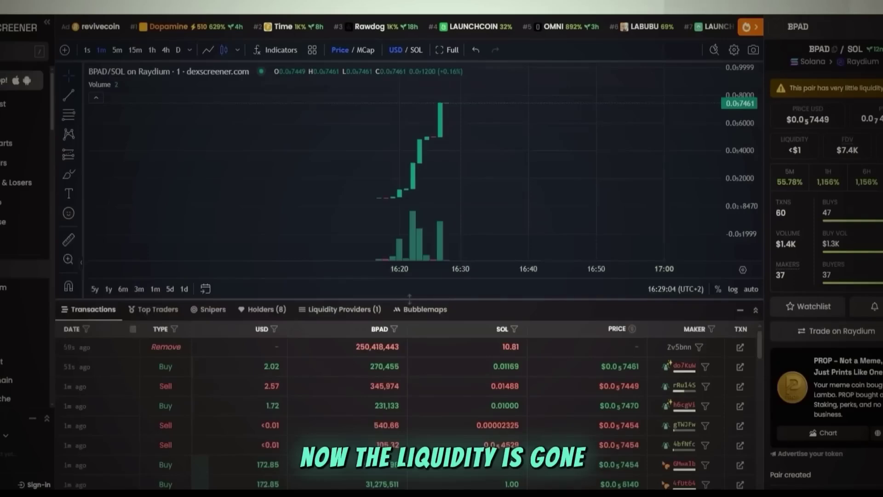
{"action": "left_click", "coordinate": [759, 7]}
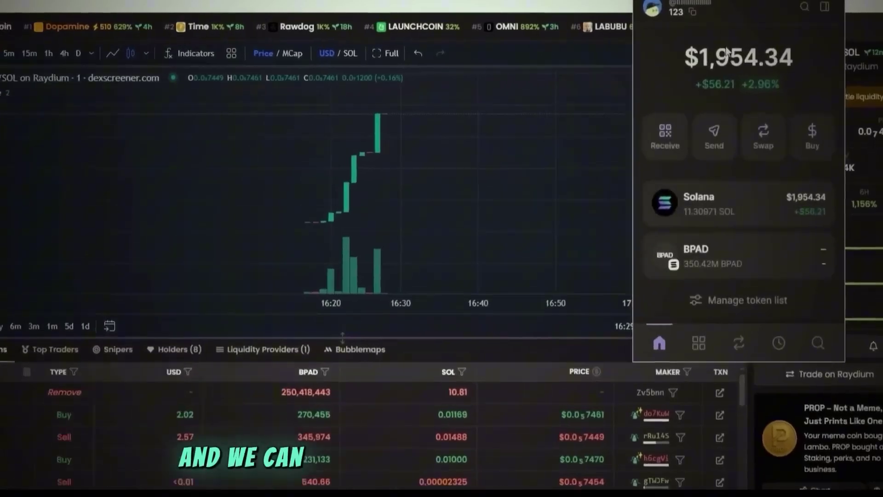